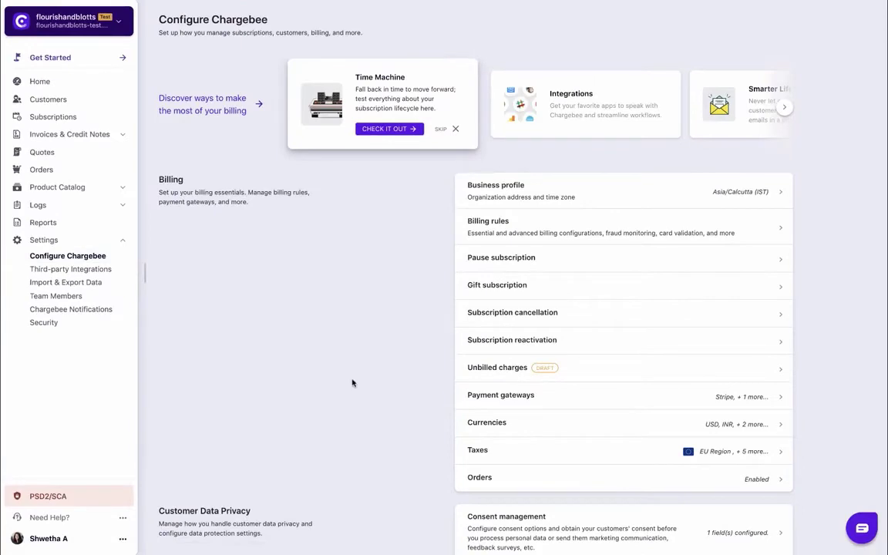
Open Checkout and Self-Serve Portal settings and show its Integrate with Chargebee drop-in codes
{"action": "scroll", "coordinate": [352, 383], "scroll_direction": "down", "scroll_amount": 5}
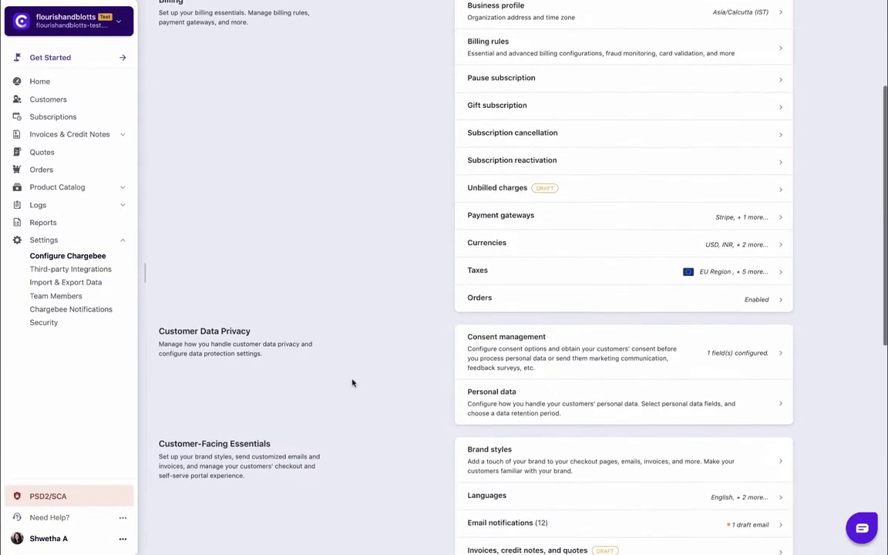
{"action": "scroll", "coordinate": [352, 383], "scroll_direction": "down", "scroll_amount": 2}
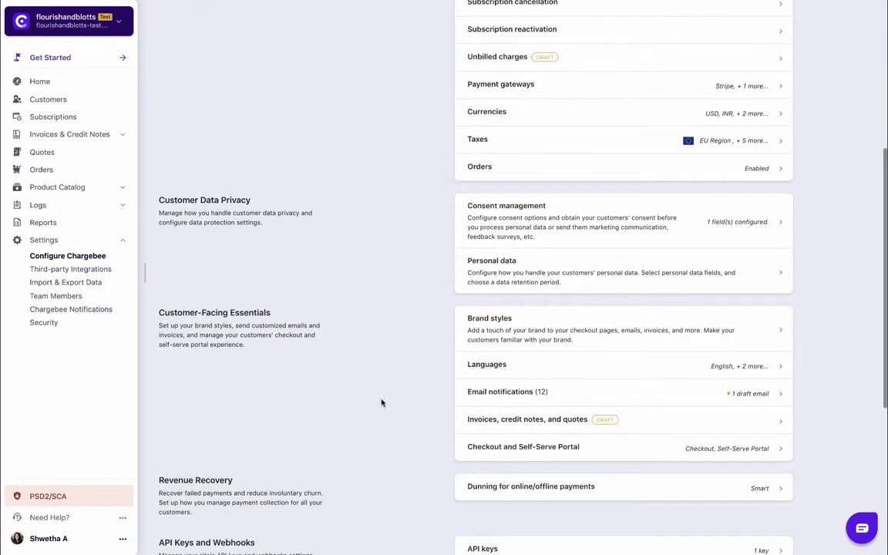
{"action": "left_click", "coordinate": [457, 454]}
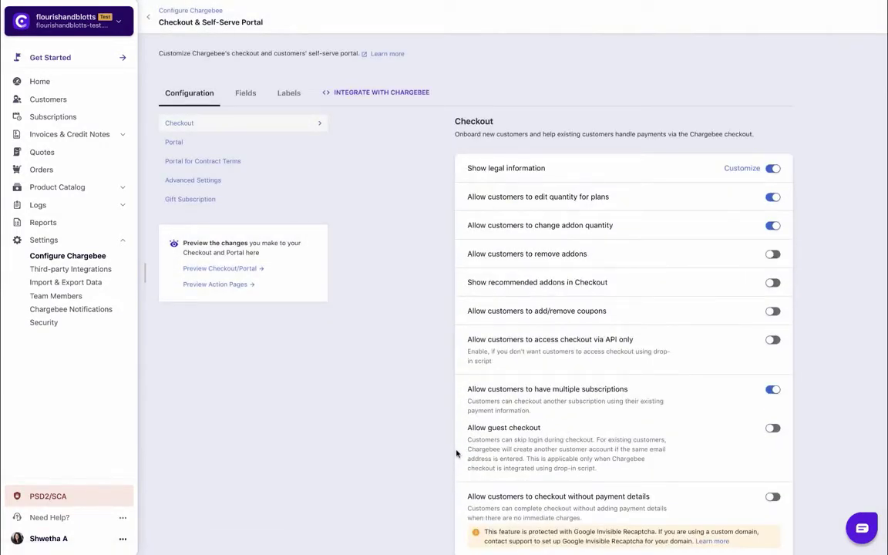
{"action": "left_click", "coordinate": [373, 92]}
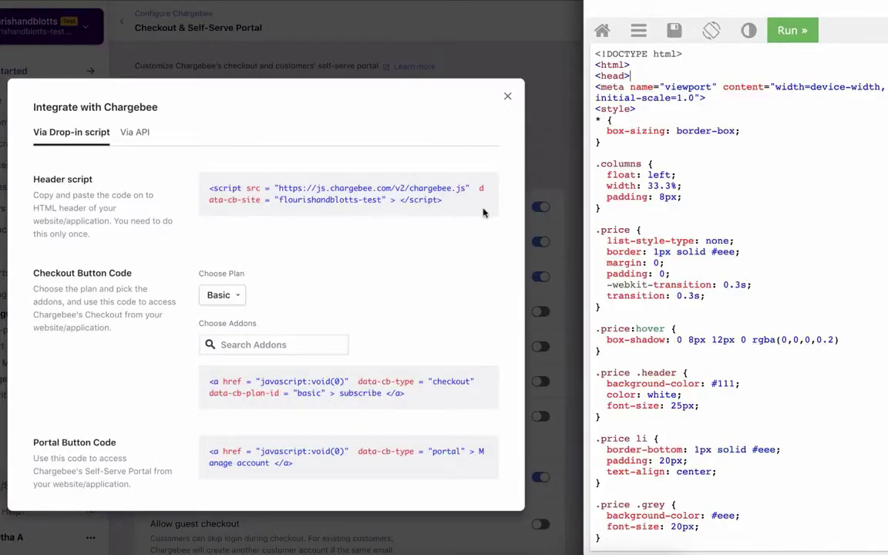
Copy the drop-in Header script and paste it right after the <head> tag
{"action": "mouse_move", "coordinate": [461, 189]}
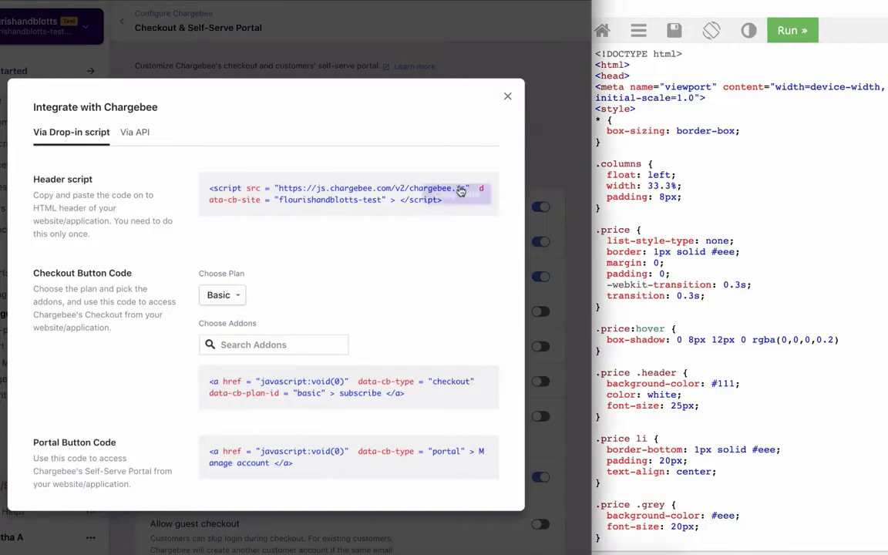
{"action": "left_click", "coordinate": [463, 194]}
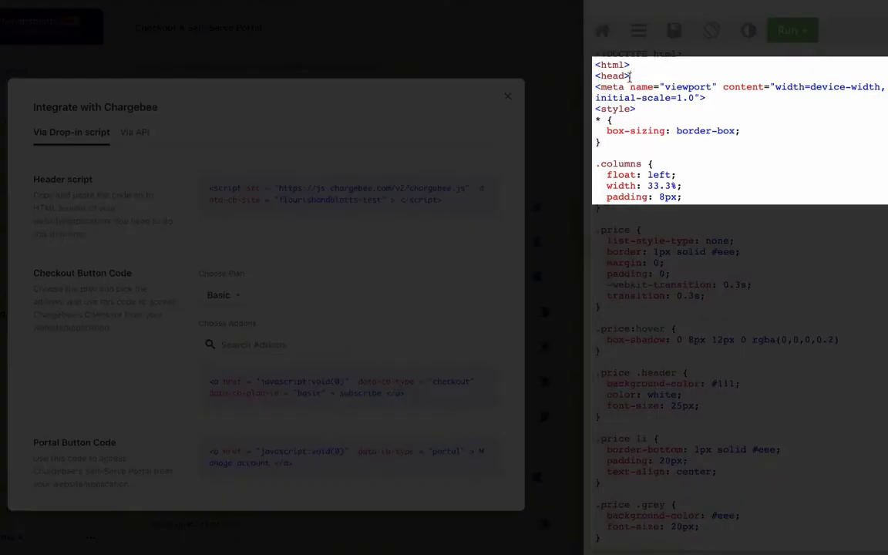
{"action": "left_click", "coordinate": [631, 76]}
{"action": "key", "text": "ctrl+v"}
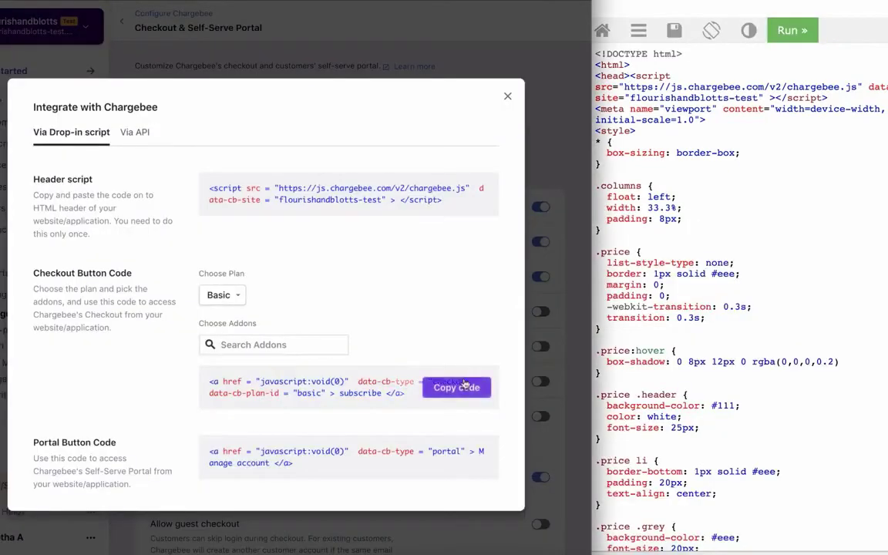
Paste the Basic plan checkout button code into the Basic pricing column's list item
{"action": "left_click", "coordinate": [464, 388]}
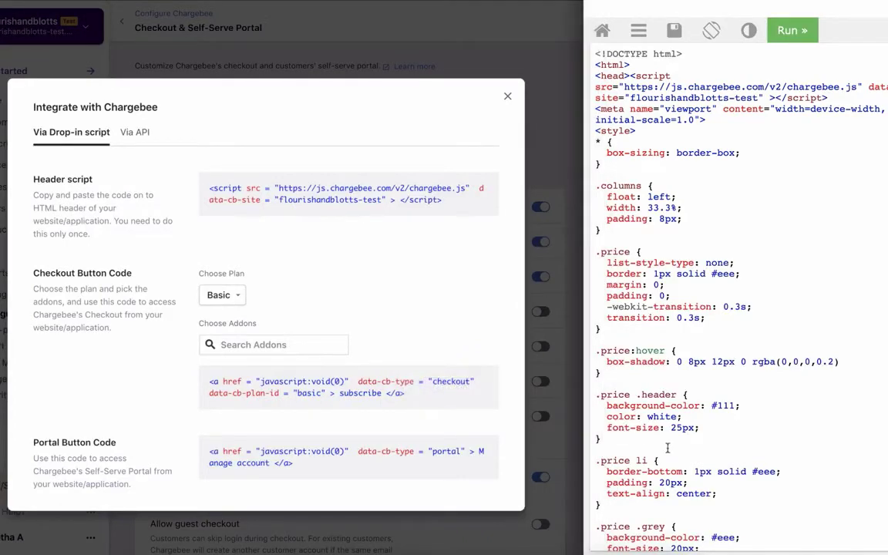
{"action": "scroll", "coordinate": [668, 447], "scroll_direction": "down", "scroll_amount": 15}
{"action": "scroll", "coordinate": [667, 445], "scroll_direction": "up", "scroll_amount": 1}
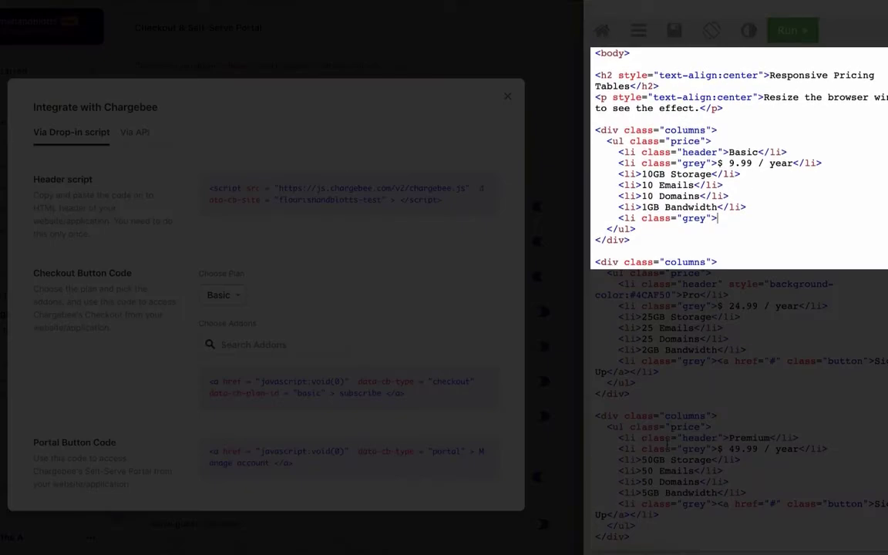
{"action": "key", "text": "ctrl+v"}
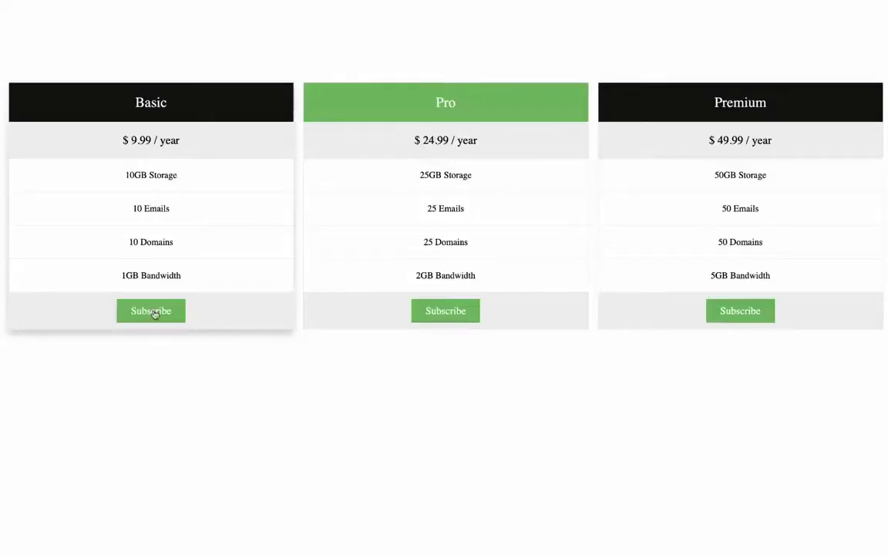
Start the Basic plan checkout and enter the customer's e-mail address
{"action": "left_click", "coordinate": [151, 310]}
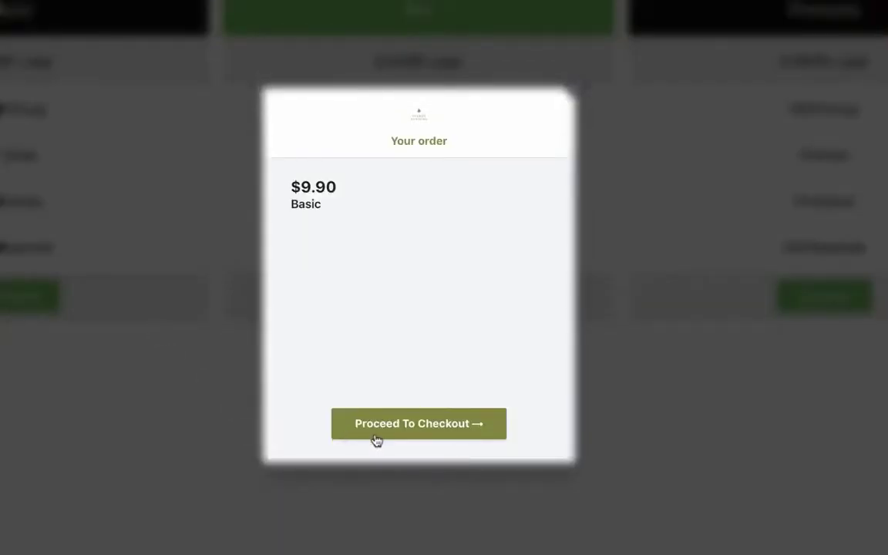
{"action": "left_click", "coordinate": [378, 434]}
{"action": "left_click", "coordinate": [345, 272]}
{"action": "key", "text": "ctrl+v"}
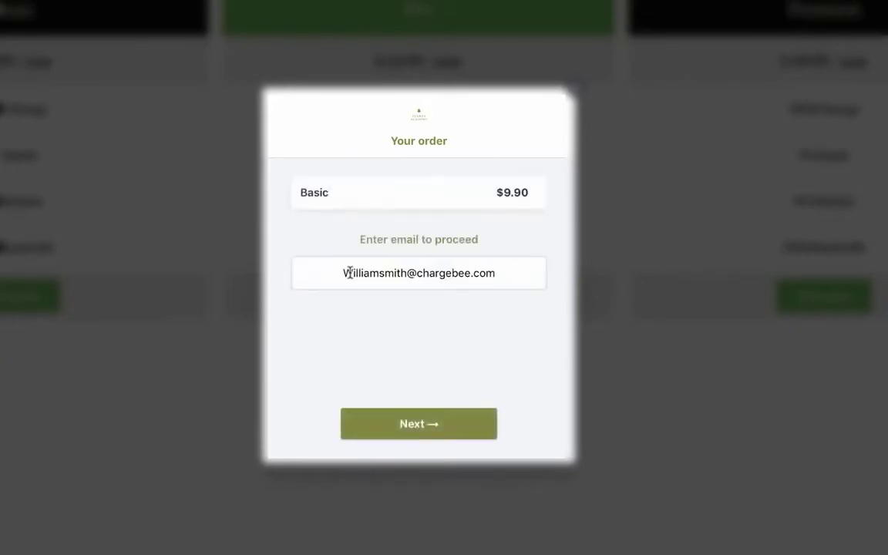
{"action": "left_click", "coordinate": [413, 431]}
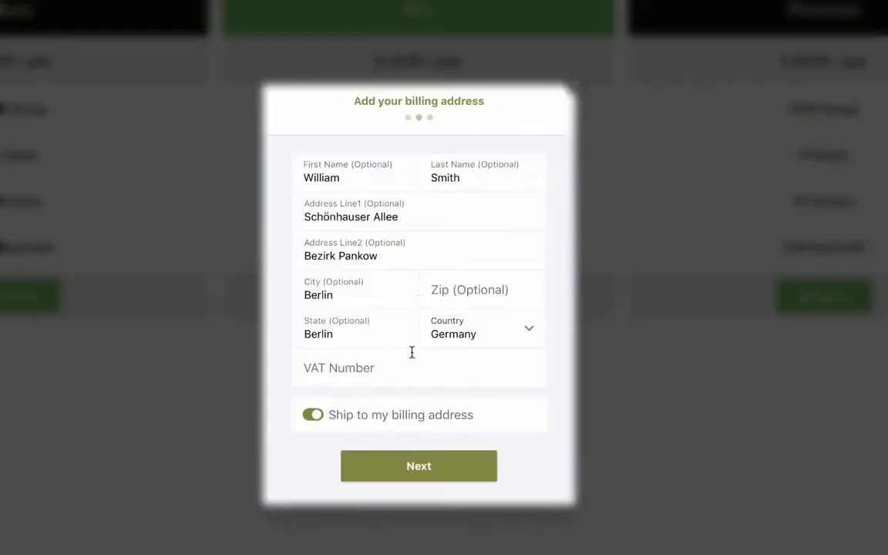
Submit the billing address, use the Valid Card test number, and pay $9.90 to subscribe
{"action": "left_click", "coordinate": [387, 477]}
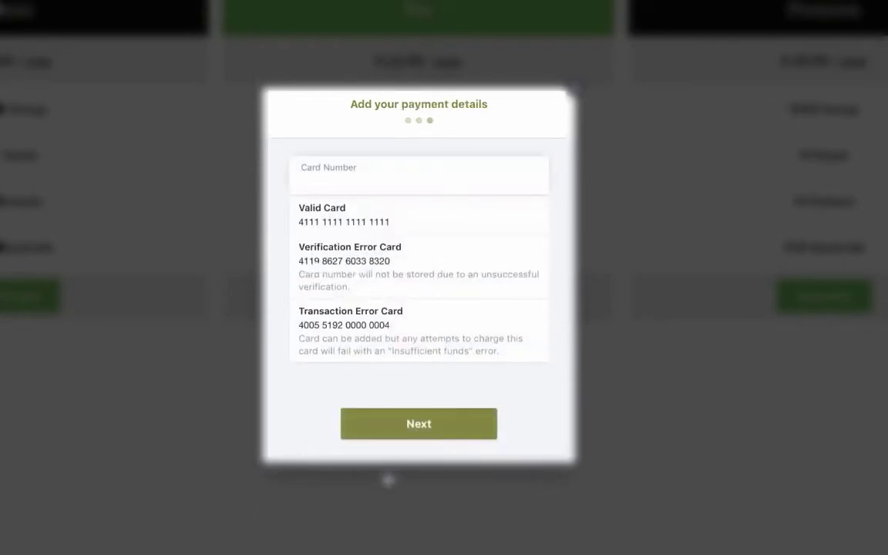
{"action": "left_click", "coordinate": [379, 231]}
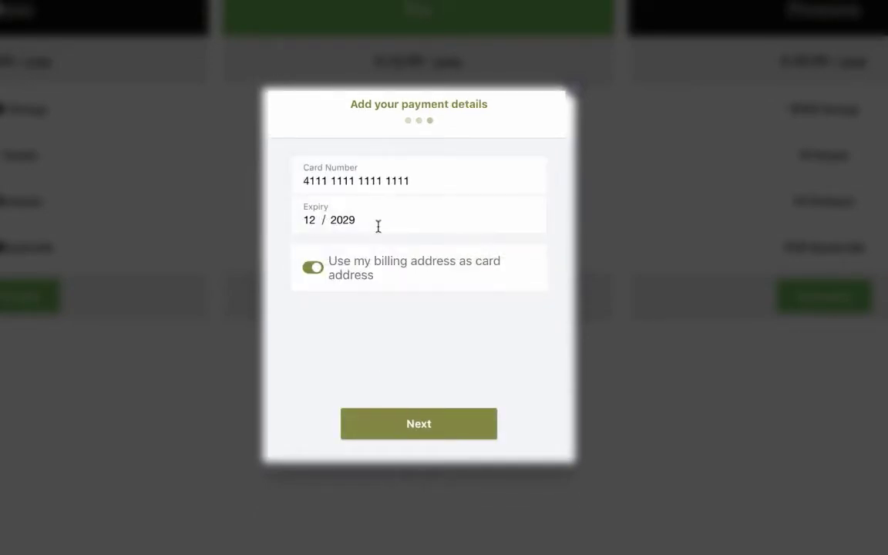
{"action": "left_click", "coordinate": [393, 428]}
{"action": "left_click", "coordinate": [404, 438]}
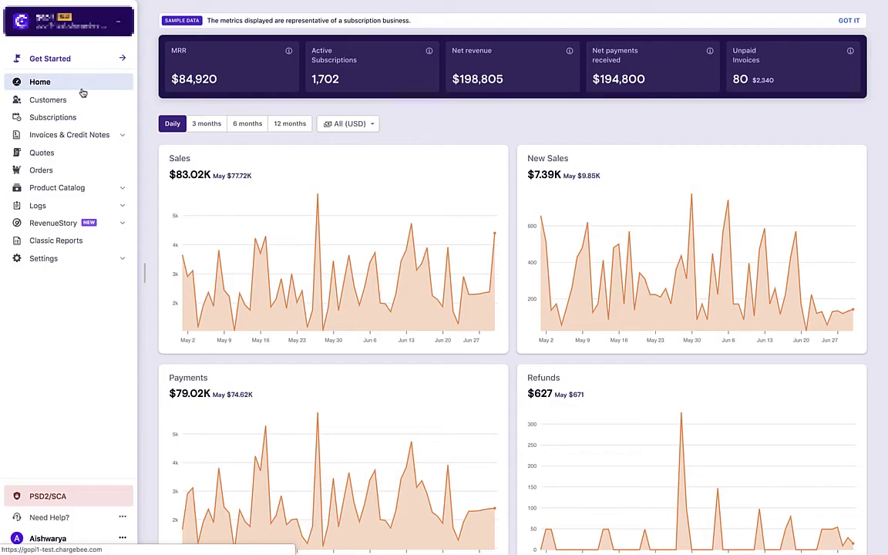
{"action": "left_click", "coordinate": [80, 105]}
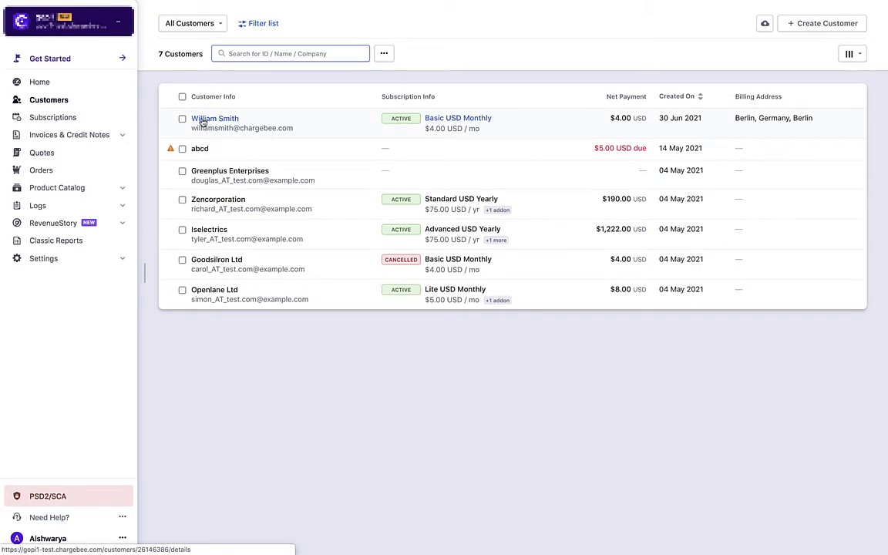
Check the new customer's Active Basic USD Monthly subscription, then return to Configure Chargebee
{"action": "left_click", "coordinate": [202, 121]}
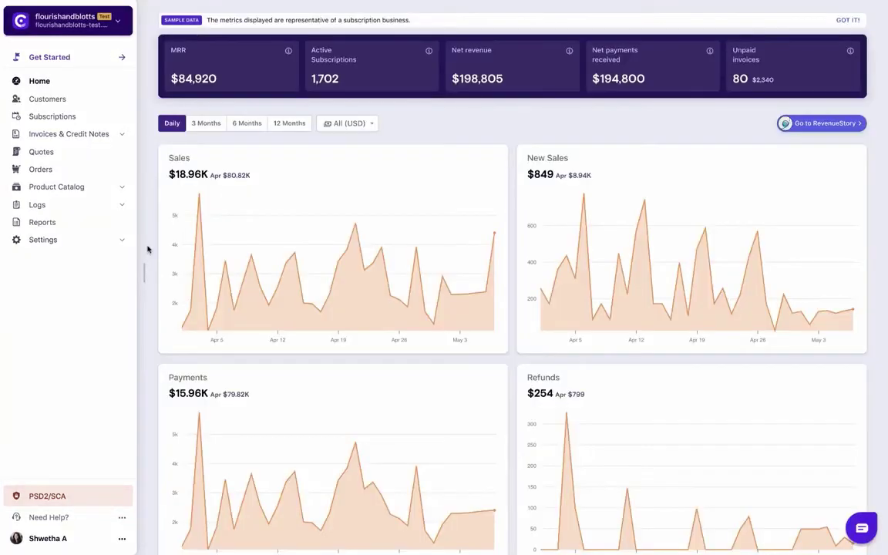
{"action": "left_click", "coordinate": [121, 241]}
{"action": "left_click", "coordinate": [115, 256]}
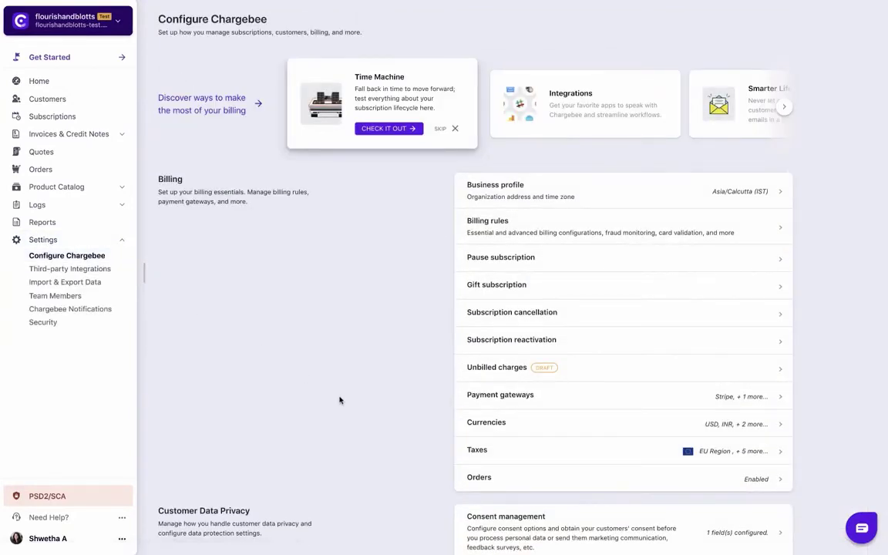
In Checkout and Self-Serve Portal Fields, enable collecting Billing information
{"action": "scroll", "coordinate": [339, 400], "scroll_direction": "down", "scroll_amount": 4}
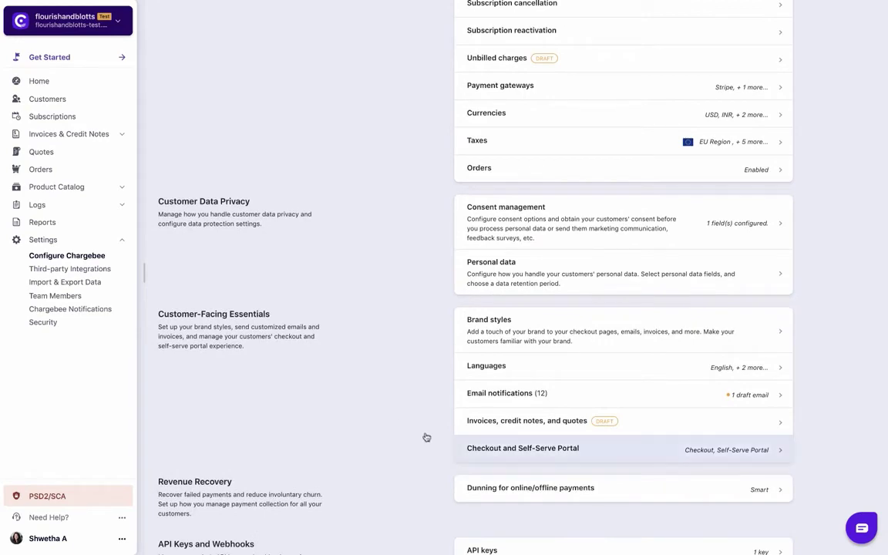
{"action": "left_click", "coordinate": [456, 449]}
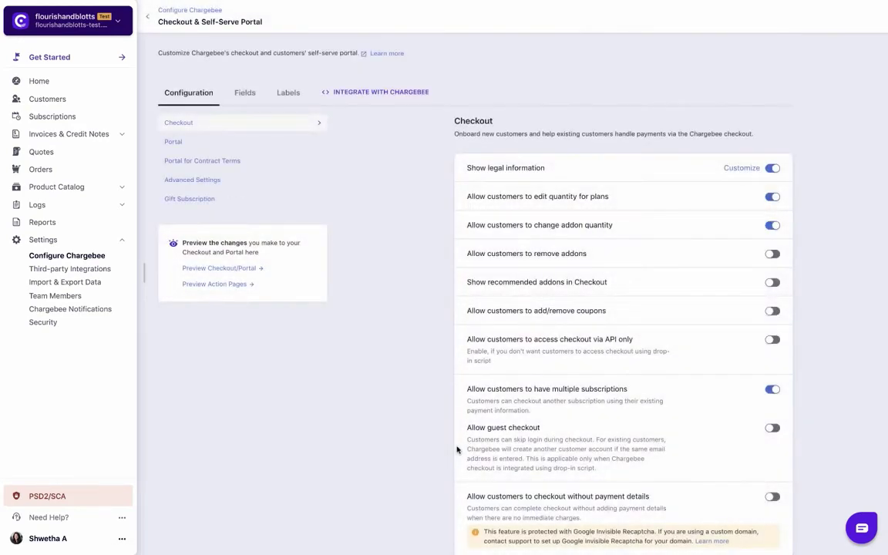
{"action": "scroll", "coordinate": [456, 449], "scroll_direction": "down", "scroll_amount": 12}
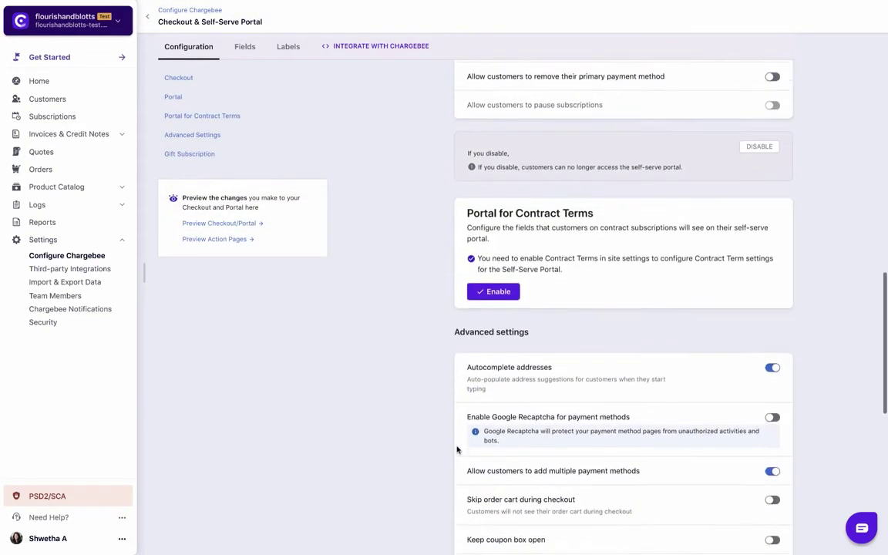
{"action": "scroll", "coordinate": [457, 449], "scroll_direction": "down", "scroll_amount": 3}
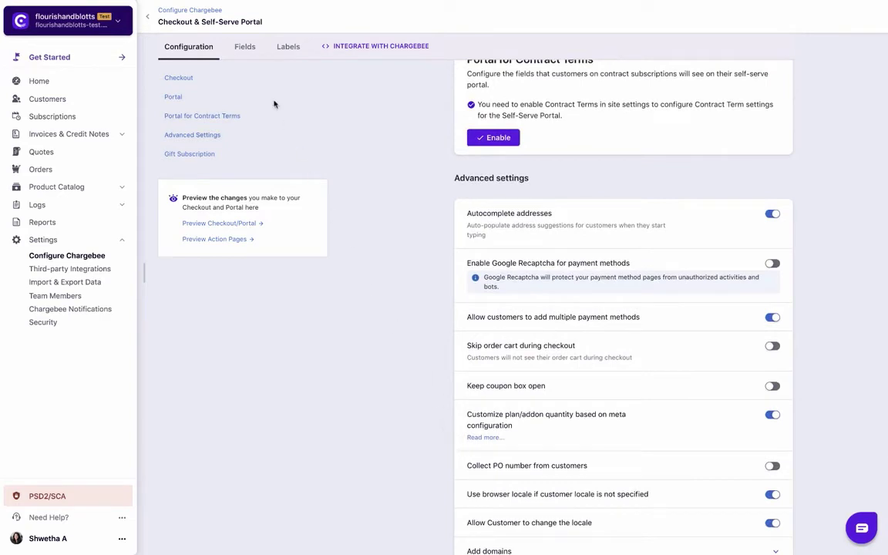
{"action": "left_click", "coordinate": [247, 48]}
{"action": "scroll", "coordinate": [347, 209], "scroll_direction": "down", "scroll_amount": 2}
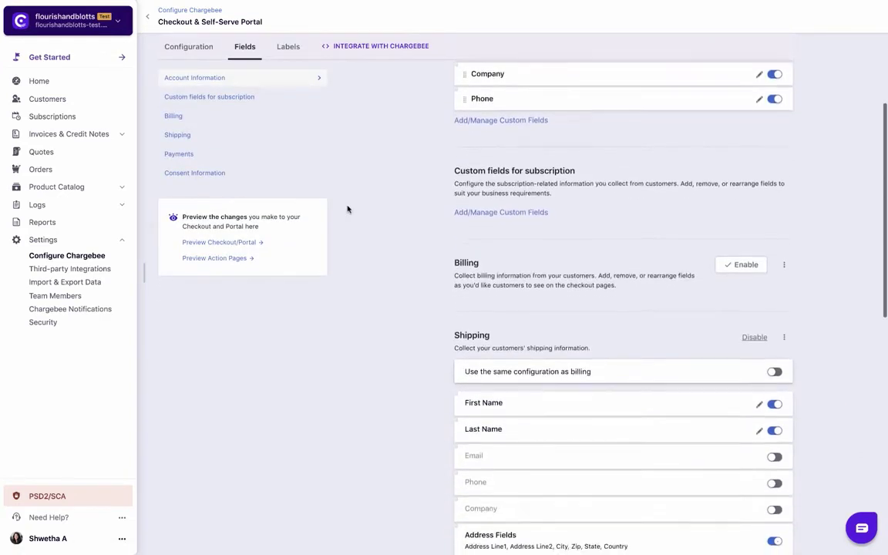
{"action": "left_click", "coordinate": [732, 261]}
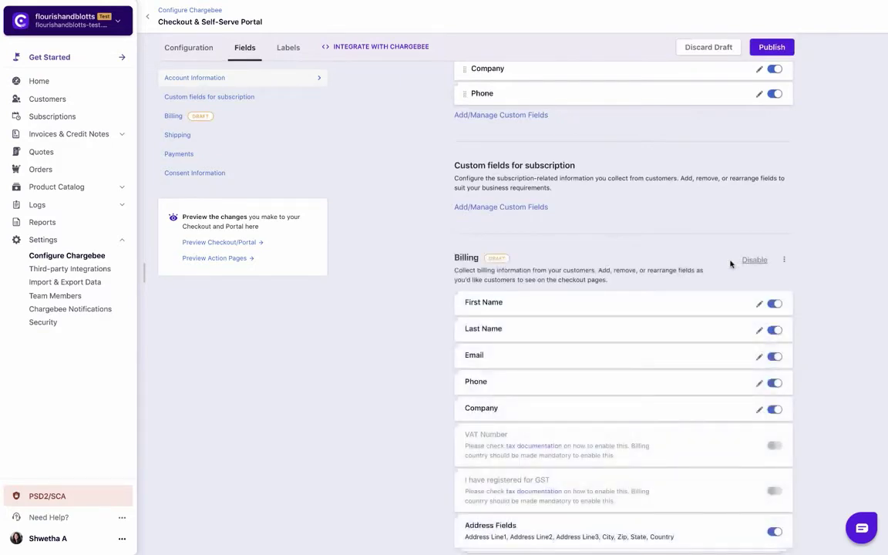
Publish all pending checkout and portal changes from the Labels tab and confirm
{"action": "scroll", "coordinate": [731, 264], "scroll_direction": "down", "scroll_amount": 3}
{"action": "scroll", "coordinate": [731, 264], "scroll_direction": "down", "scroll_amount": 2}
{"action": "scroll", "coordinate": [731, 264], "scroll_direction": "down", "scroll_amount": 4}
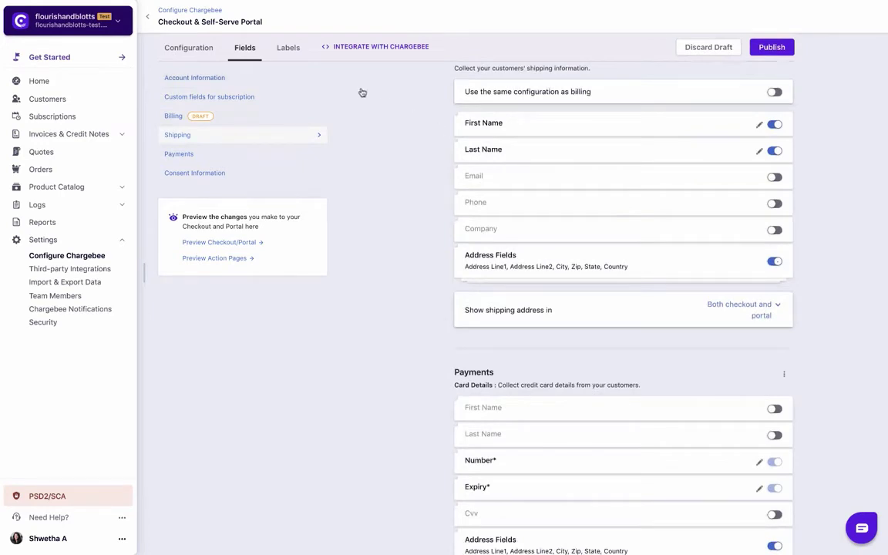
{"action": "left_click", "coordinate": [279, 49]}
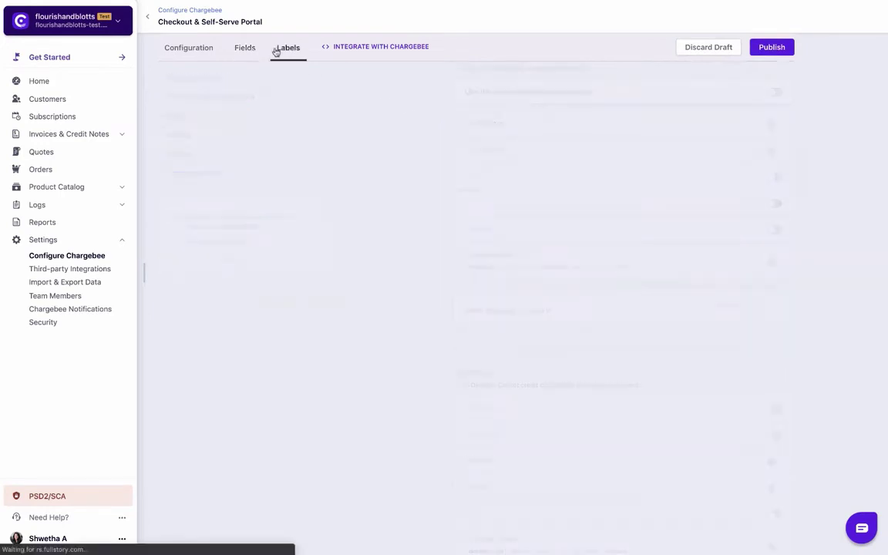
{"action": "left_click", "coordinate": [755, 54]}
{"action": "left_click", "coordinate": [536, 115]}
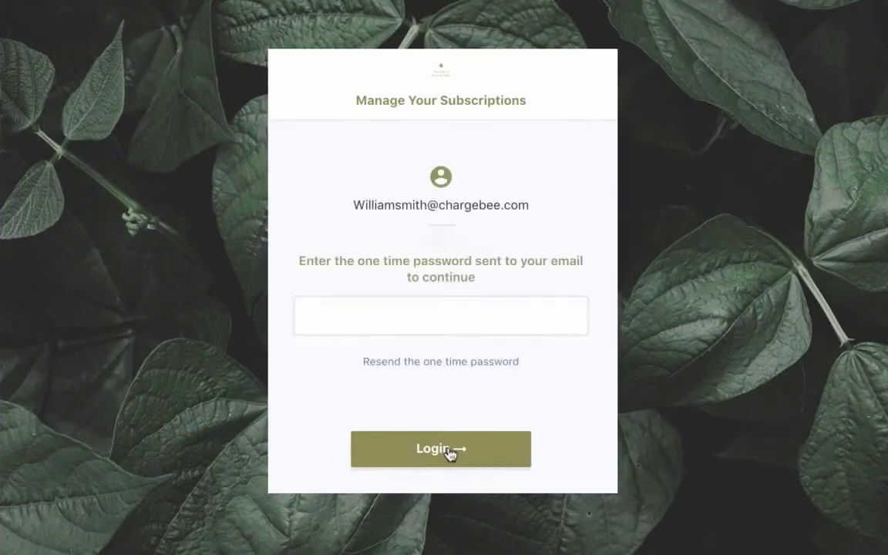
Enter the one-time verification code and log in to the Home dashboard
{"action": "type", "text": "123456"}
{"action": "left_click", "coordinate": [440, 452]}
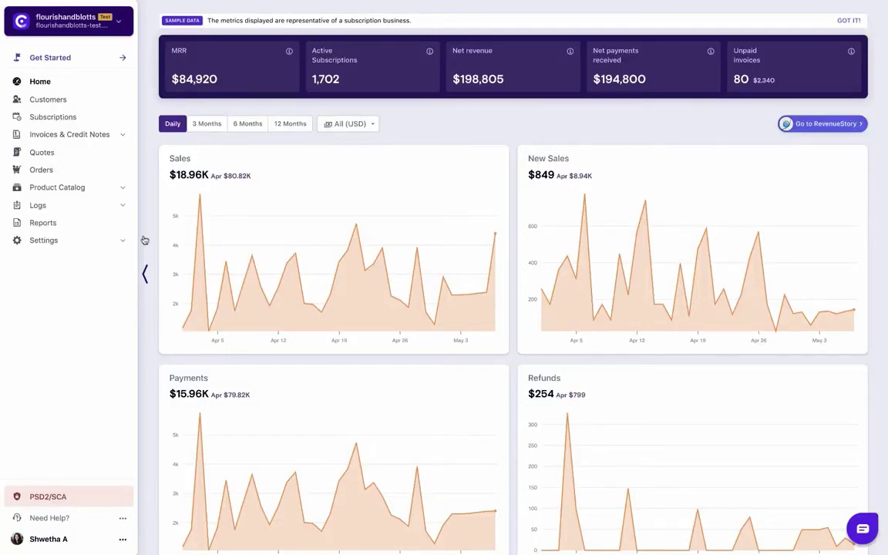
Go to Settings > Configure Chargebee > Checkout and Self-Serve Portal and show the Integrate with Chargebee code
{"action": "left_click", "coordinate": [127, 242]}
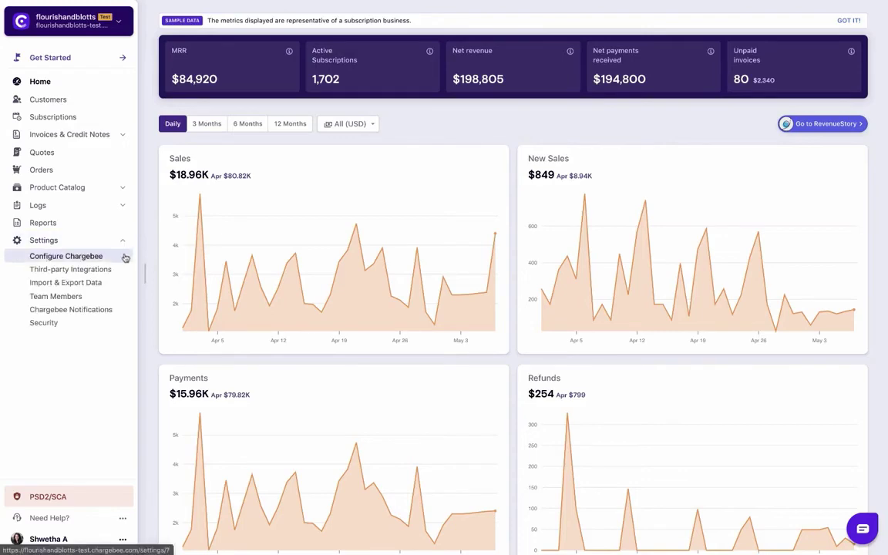
{"action": "left_click", "coordinate": [125, 257]}
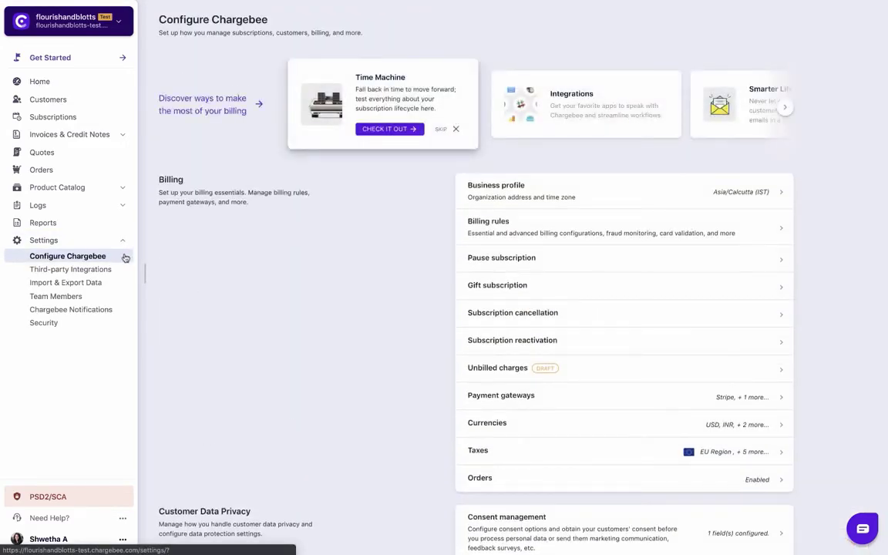
{"action": "scroll", "coordinate": [222, 275], "scroll_direction": "down", "scroll_amount": 5}
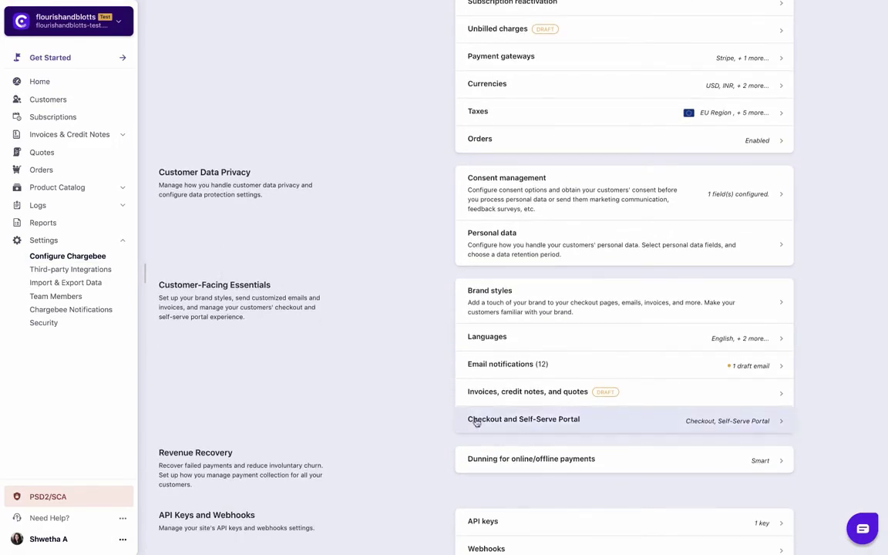
{"action": "left_click", "coordinate": [476, 420]}
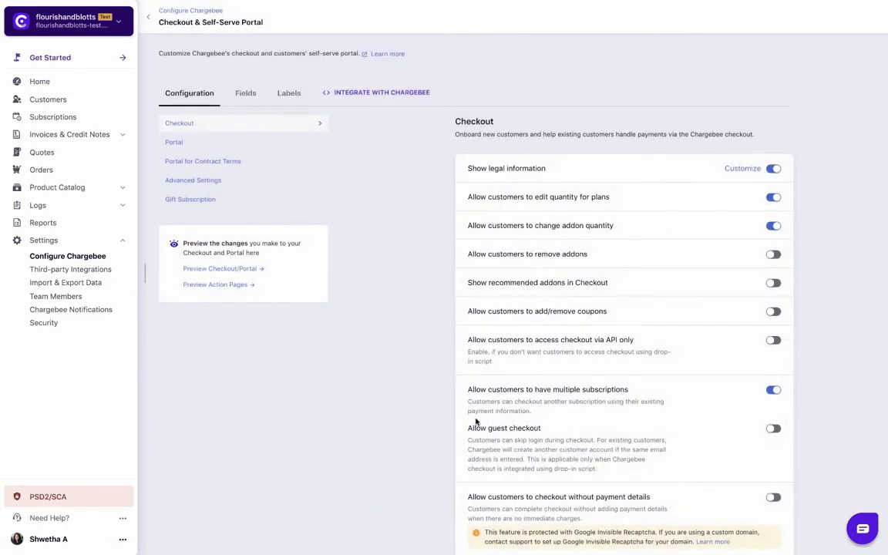
{"action": "left_click", "coordinate": [374, 98]}
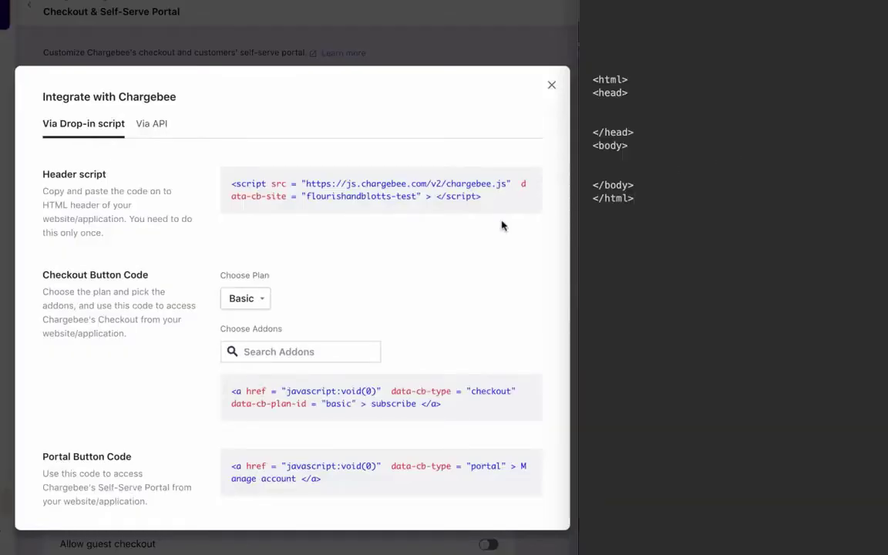
Copy the drop-in Header script and paste it under the HTML page's <head> tag
{"action": "left_click", "coordinate": [508, 190]}
{"action": "left_click", "coordinate": [598, 111]}
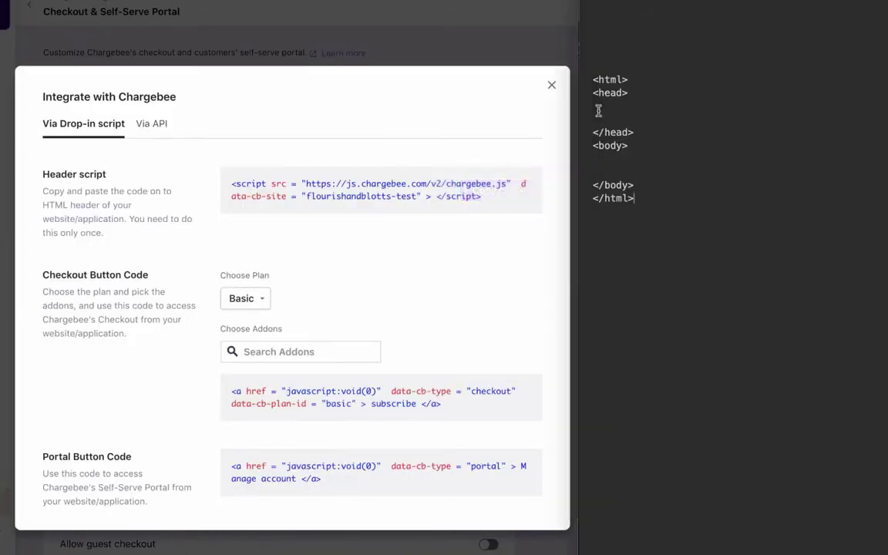
{"action": "key", "text": "ctrl+v"}
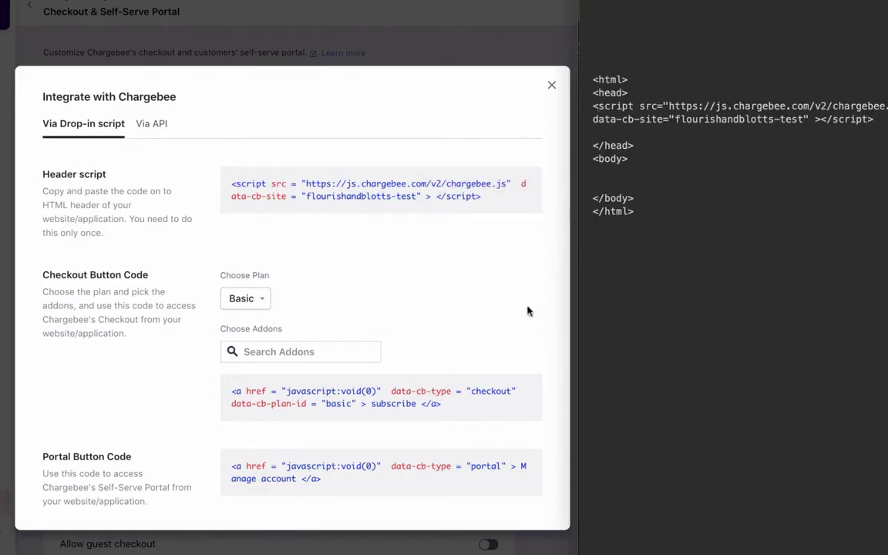
Paste the Portal Button Code into <body> and test the Manage account link
{"action": "left_click", "coordinate": [509, 468]}
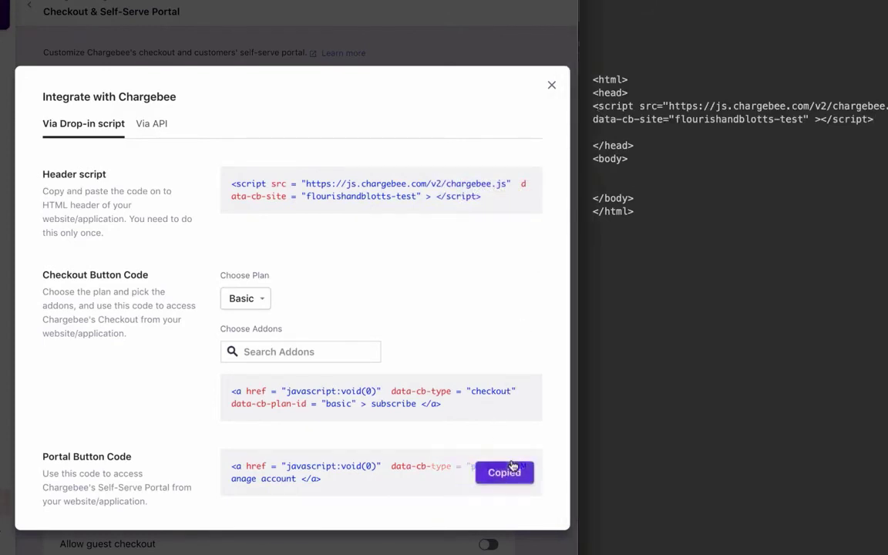
{"action": "left_click", "coordinate": [608, 181]}
{"action": "key", "text": "ctrl+v"}
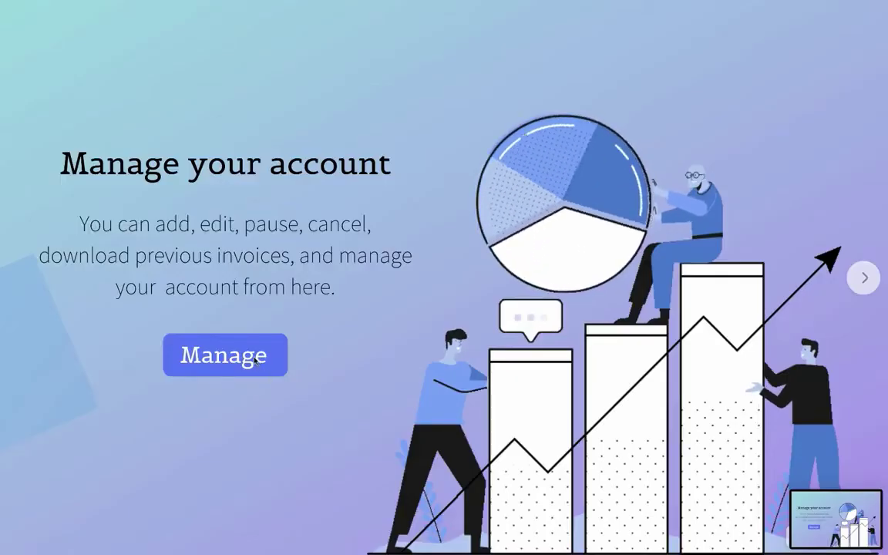
{"action": "left_click", "coordinate": [240, 358]}
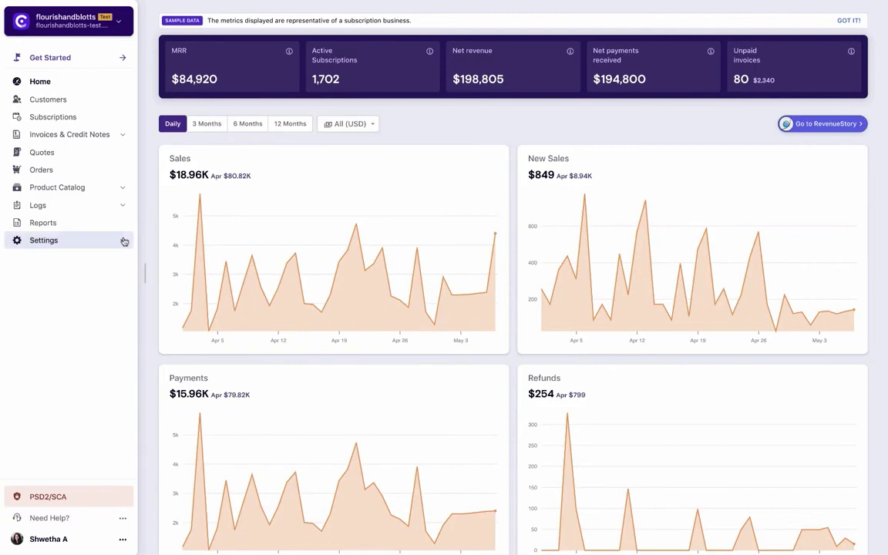
Open Configure Chargebee > Checkout and Self-Serve Portal and select the Portal settings
{"action": "left_click", "coordinate": [124, 241]}
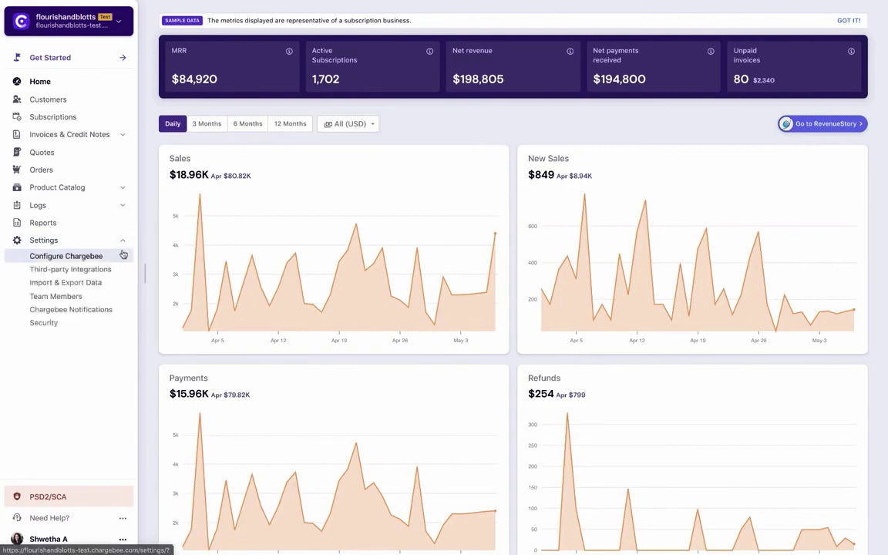
{"action": "left_click", "coordinate": [122, 255]}
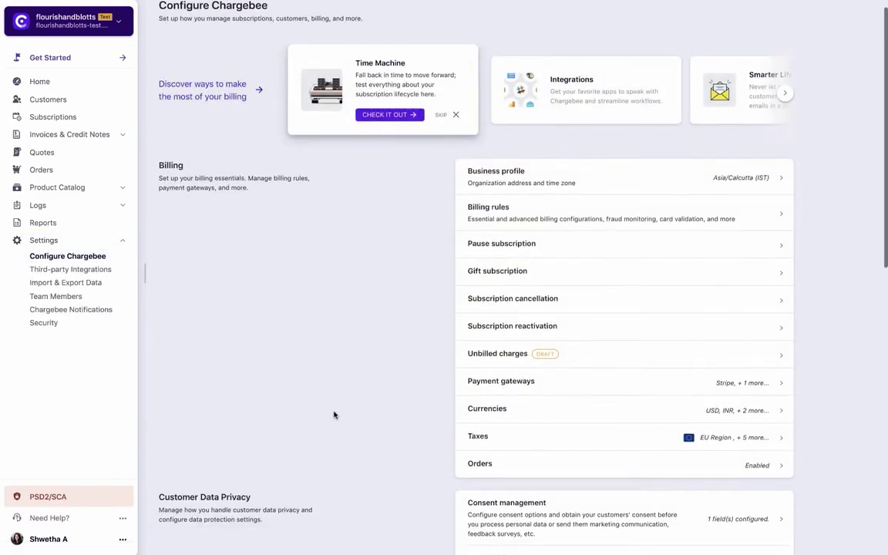
{"action": "scroll", "coordinate": [334, 414], "scroll_direction": "down", "scroll_amount": 3}
{"action": "scroll", "coordinate": [333, 415], "scroll_direction": "down", "scroll_amount": 2}
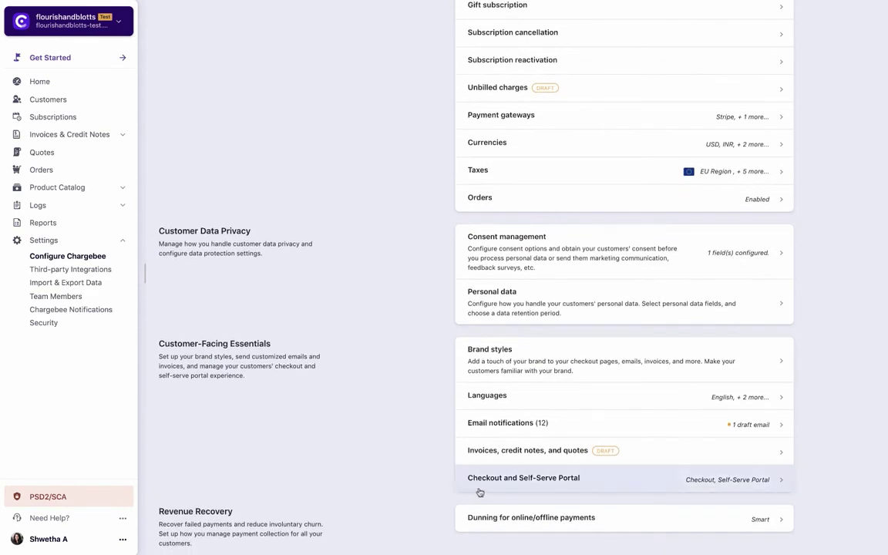
{"action": "left_click", "coordinate": [480, 492]}
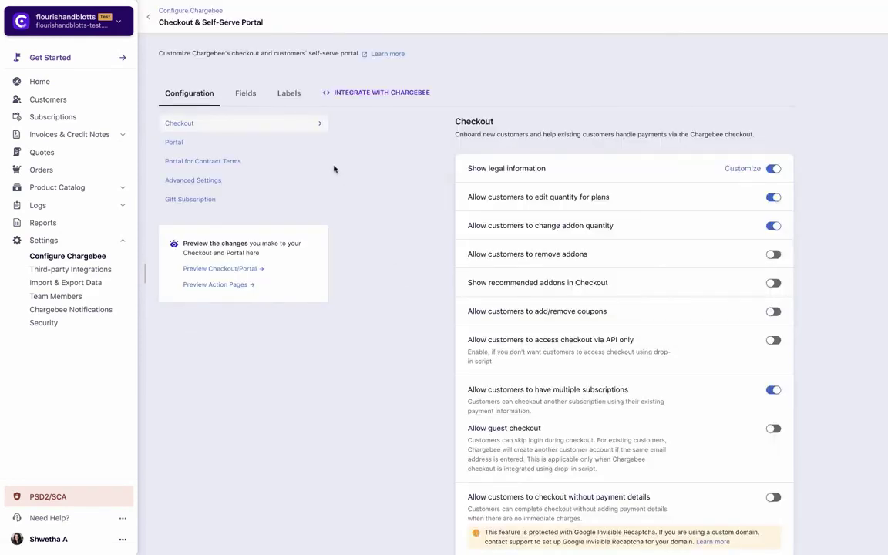
{"action": "left_click", "coordinate": [174, 142]}
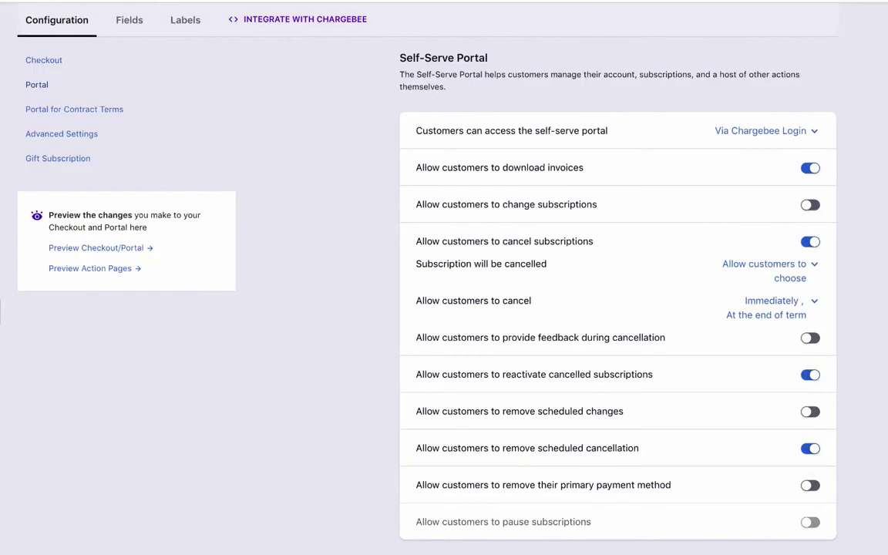